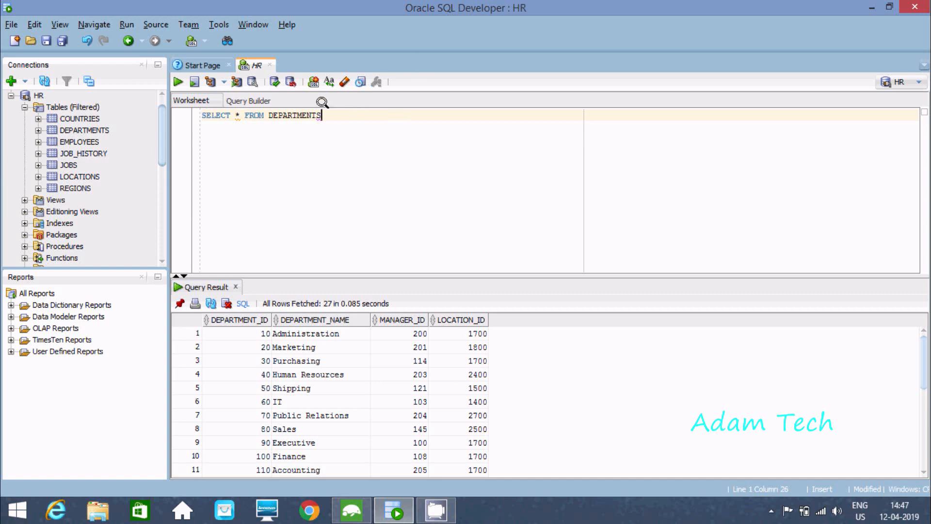
Run the SELECT * FROM DEPARTMENTS query in the HR worksheet and minimize the window.
{"action": "key", "text": "shift+Home"}
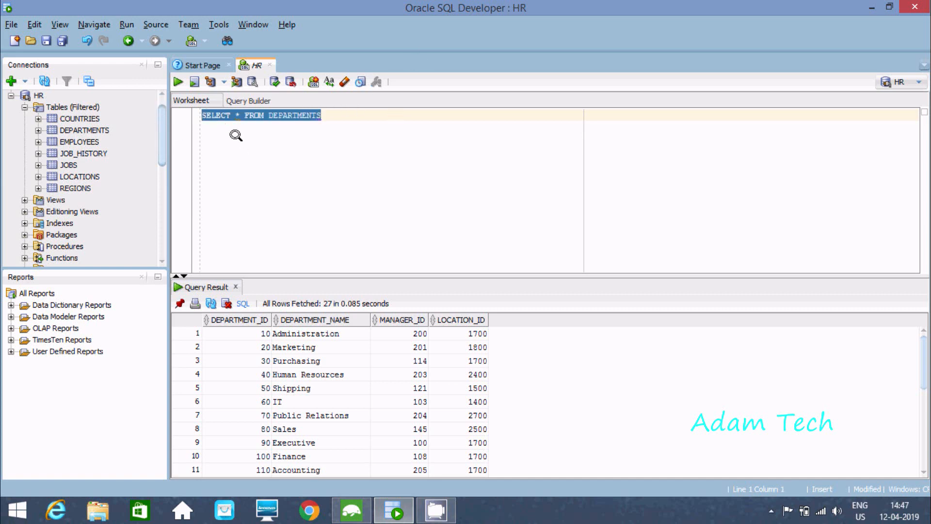
{"action": "left_click", "coordinate": [174, 78]}
{"action": "left_click", "coordinate": [871, 6]}
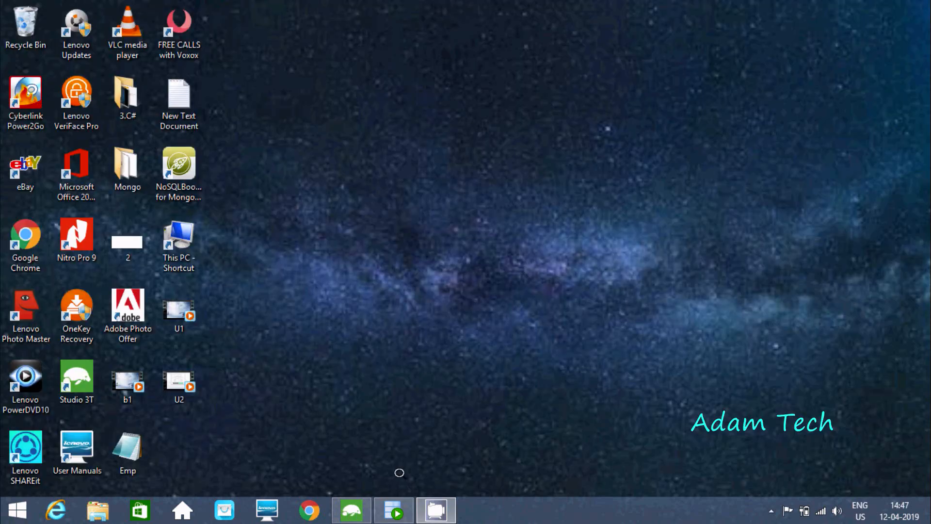
Switch to Studio 3T, discard the open SQL import and start a new import with SQL Database as the source format.
{"action": "left_click", "coordinate": [352, 509]}
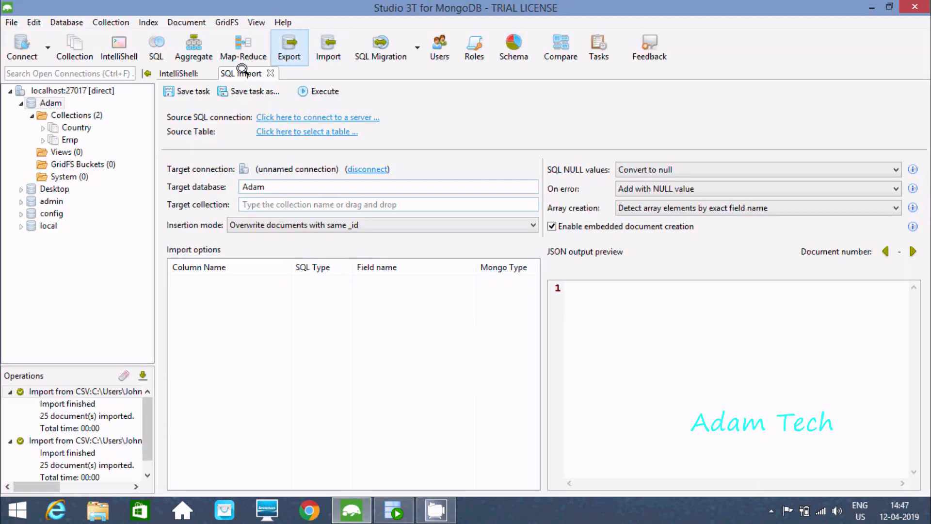
{"action": "left_click", "coordinate": [270, 73]}
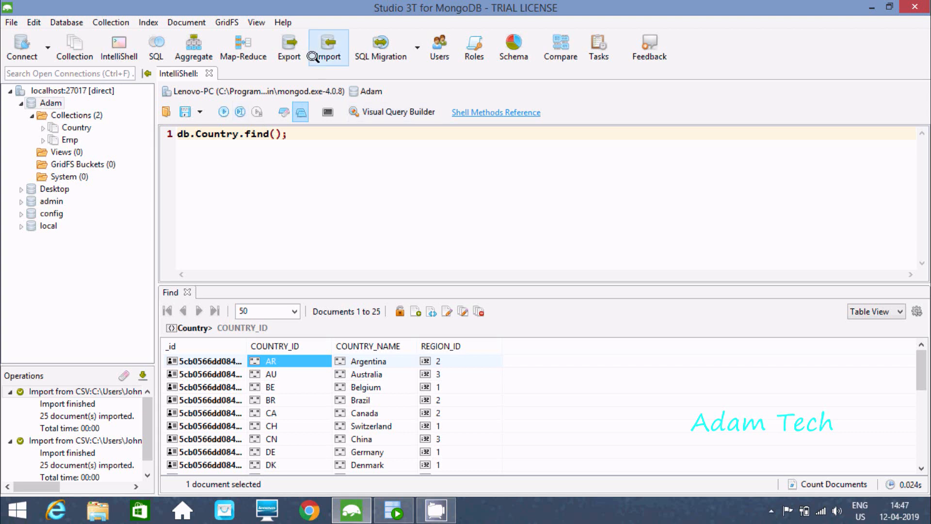
{"action": "left_click", "coordinate": [316, 40]}
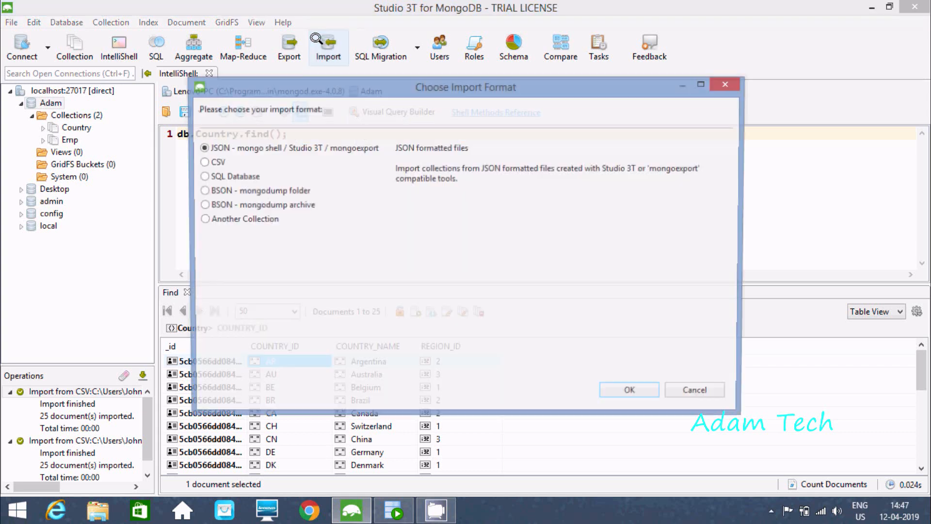
{"action": "left_click", "coordinate": [204, 175]}
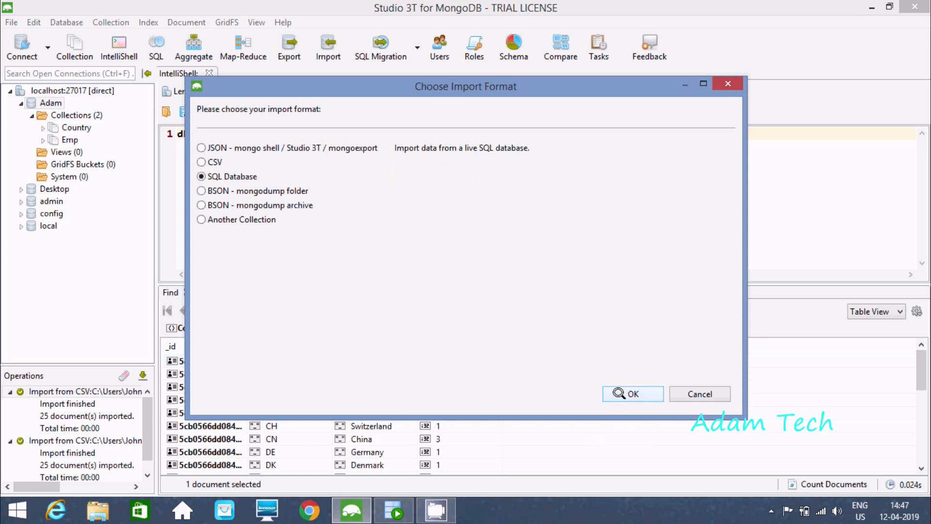
{"action": "left_click", "coordinate": [625, 393]}
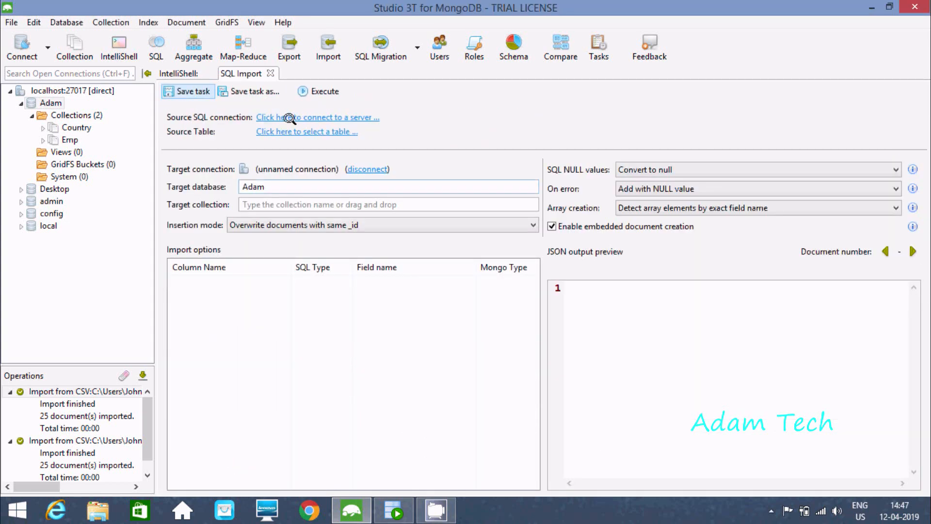
Start a new source SQL connection with Oracle Database as its server type.
{"action": "left_click", "coordinate": [290, 116]}
{"action": "left_click", "coordinate": [275, 153]}
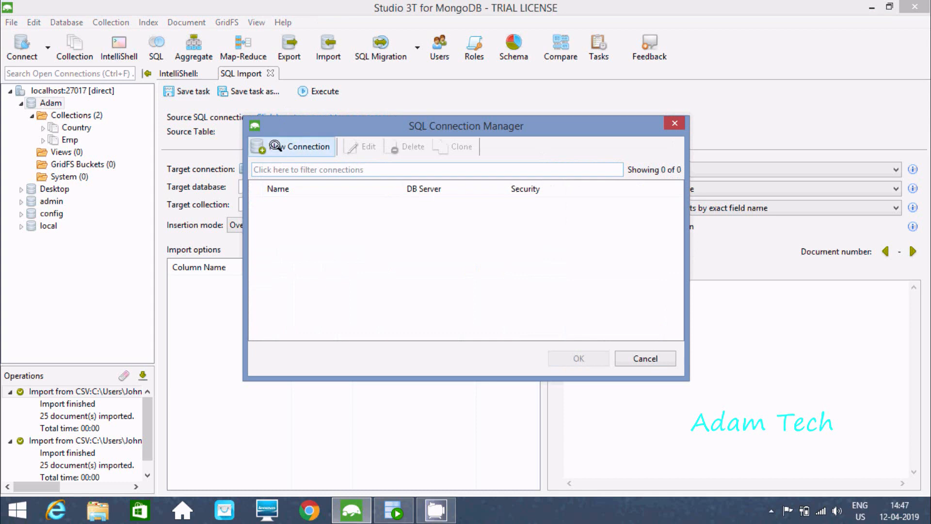
{"action": "left_click", "coordinate": [409, 194]}
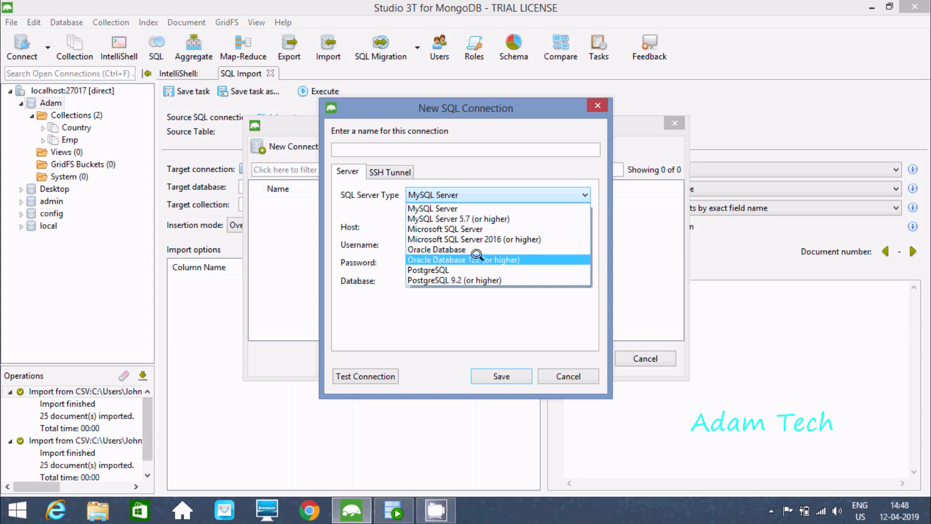
{"action": "left_click", "coordinate": [439, 248]}
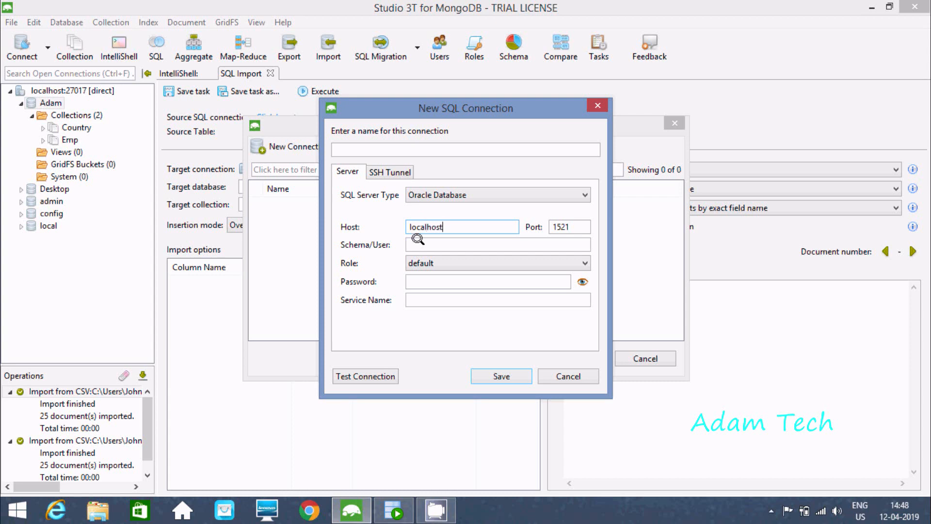
Check the HR connection in SQL Developer, enter schema hr, the password and service name orcl in Studio 3T, and test the connection.
{"action": "left_click", "coordinate": [393, 509]}
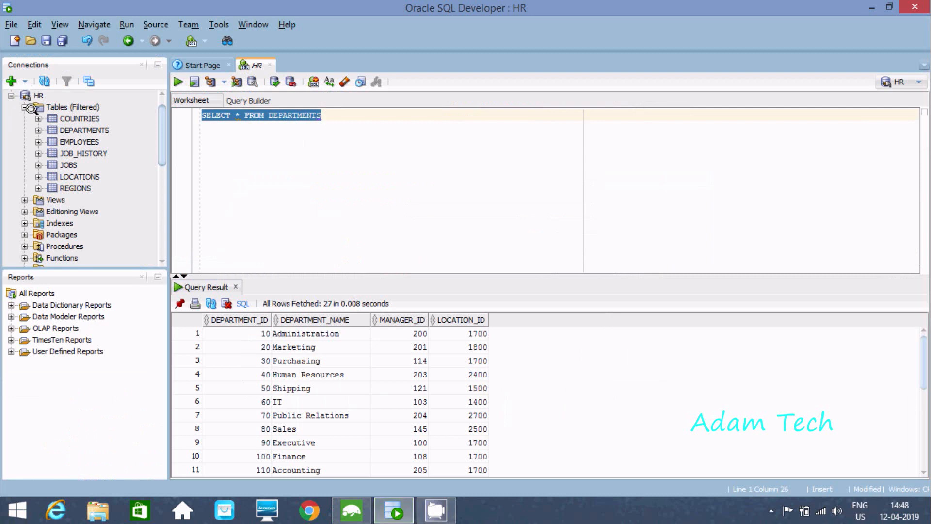
{"action": "left_click_drag", "start_coordinate": [159, 113], "coordinate": [159, 100]}
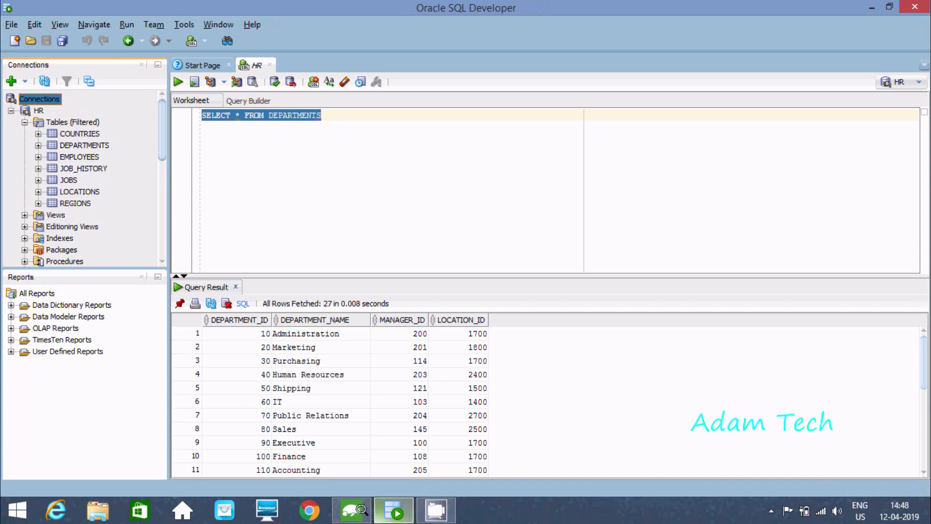
{"action": "left_click", "coordinate": [351, 509]}
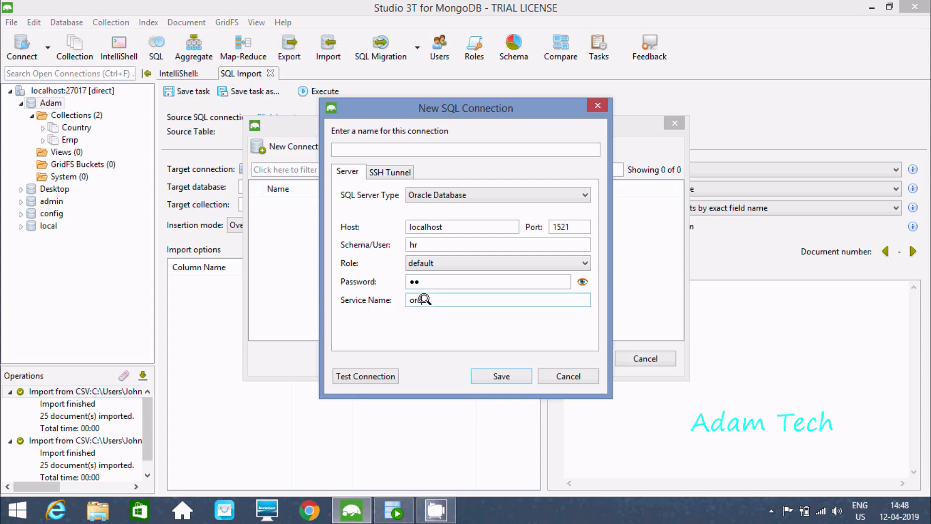
{"action": "type", "text": "cl"}
{"action": "left_click", "coordinate": [364, 368]}
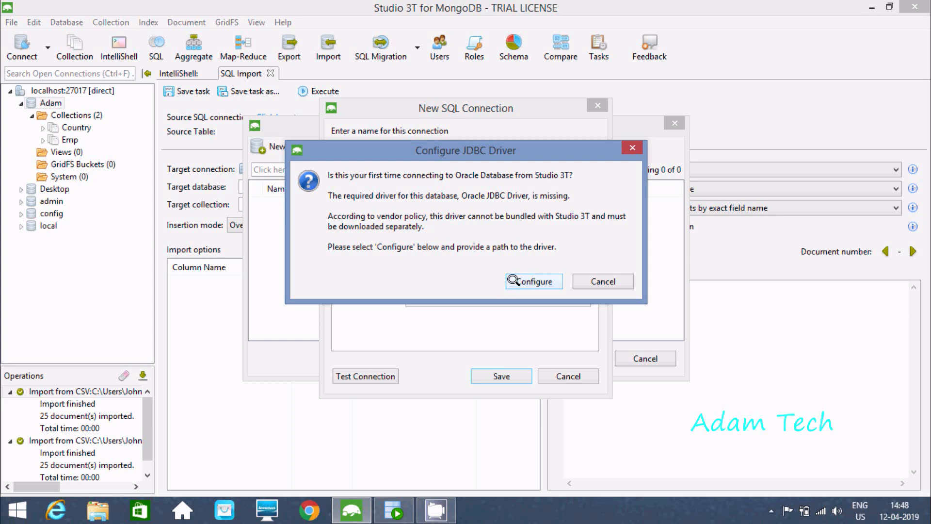
Open the Oracle JDBC driver configuration, and cancel it along with the new connection and the SQL import.
{"action": "left_click", "coordinate": [512, 280]}
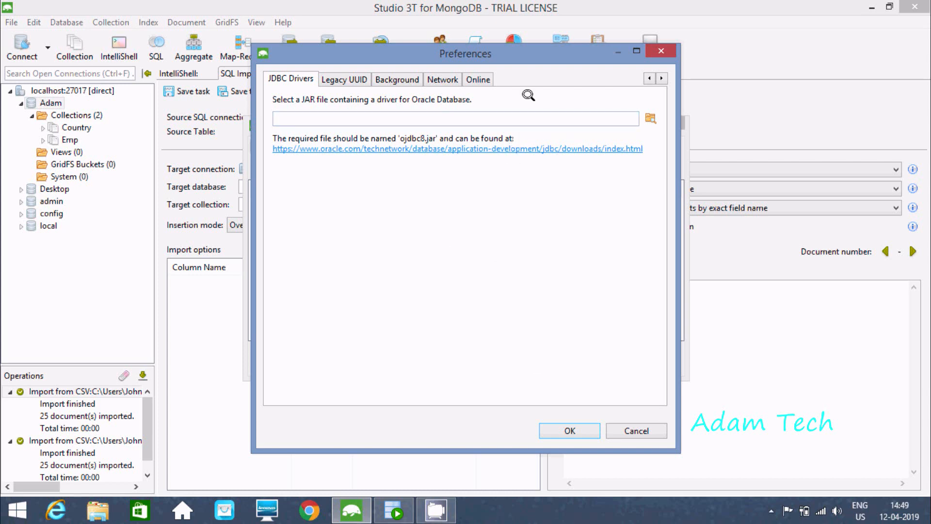
{"action": "left_click", "coordinate": [623, 429]}
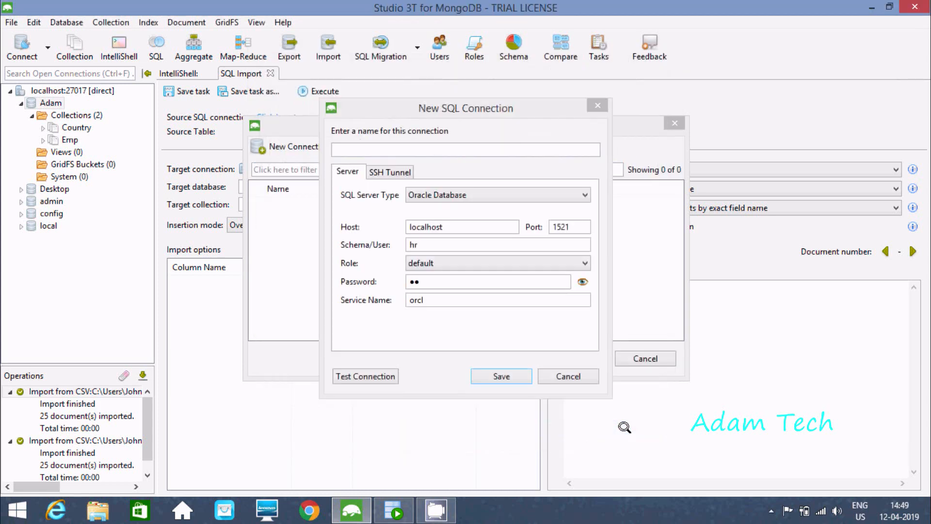
{"action": "left_click", "coordinate": [570, 377]}
{"action": "left_click", "coordinate": [645, 358]}
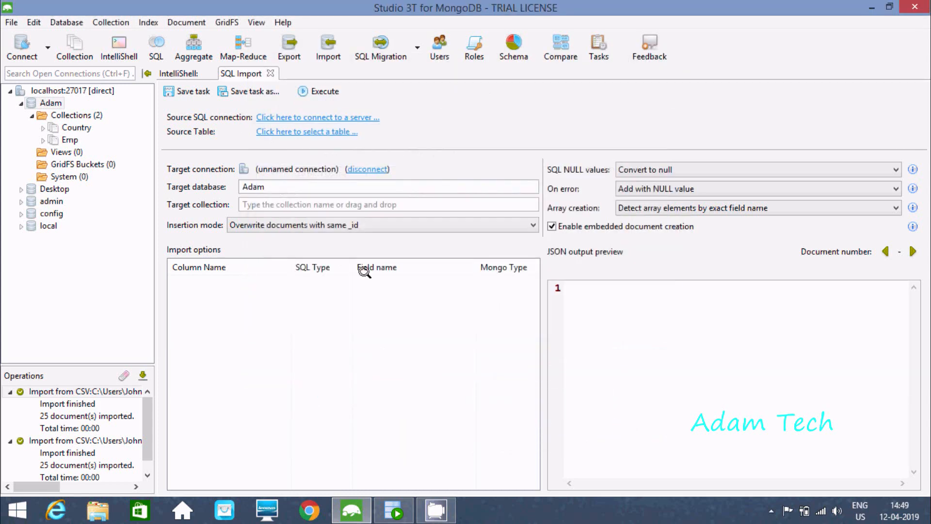
{"action": "left_click", "coordinate": [270, 73]}
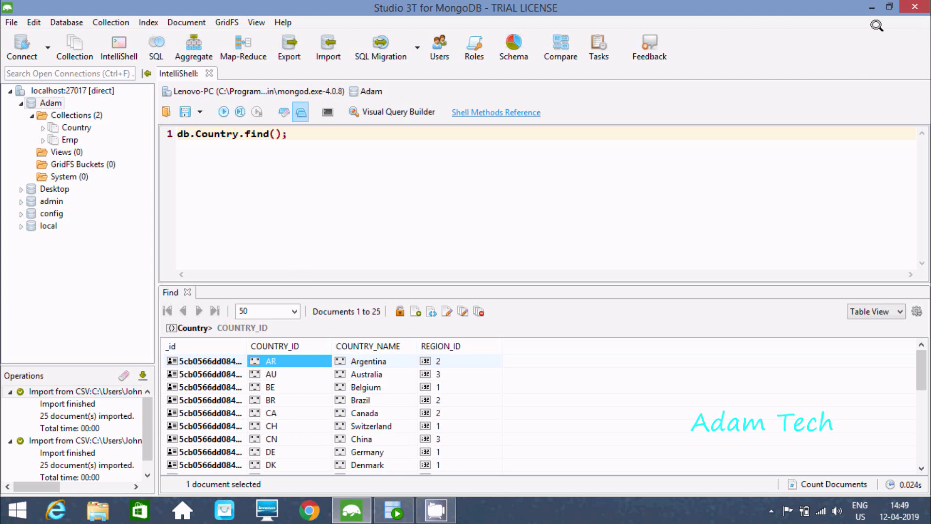
Switch to SQL Developer and start exporting the DEPARTMENTS query result in csv format.
{"action": "left_click", "coordinate": [871, 6]}
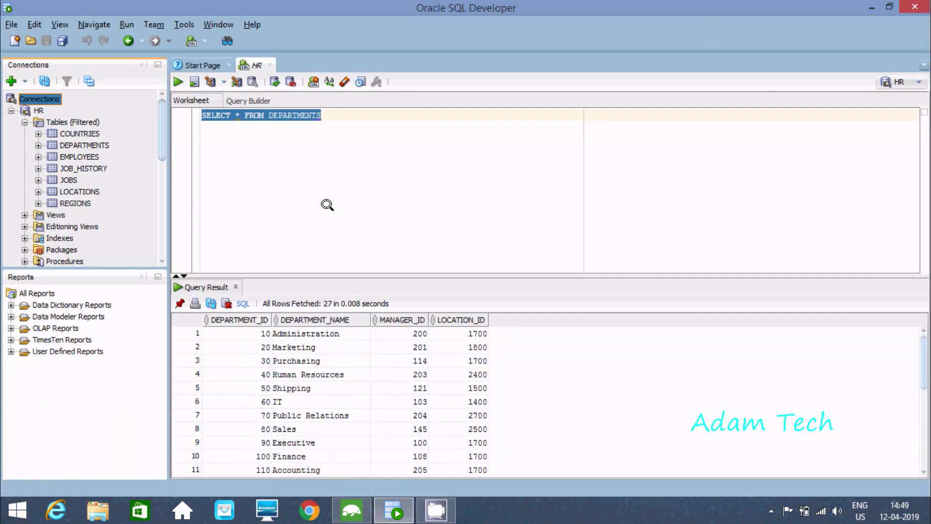
{"action": "right_click", "coordinate": [292, 367]}
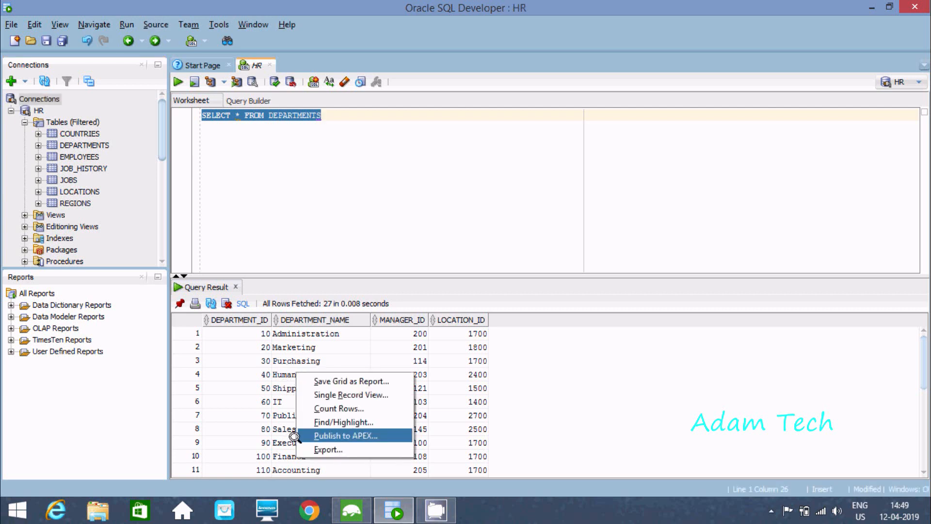
{"action": "left_click", "coordinate": [297, 376]}
{"action": "right_click", "coordinate": [270, 381]}
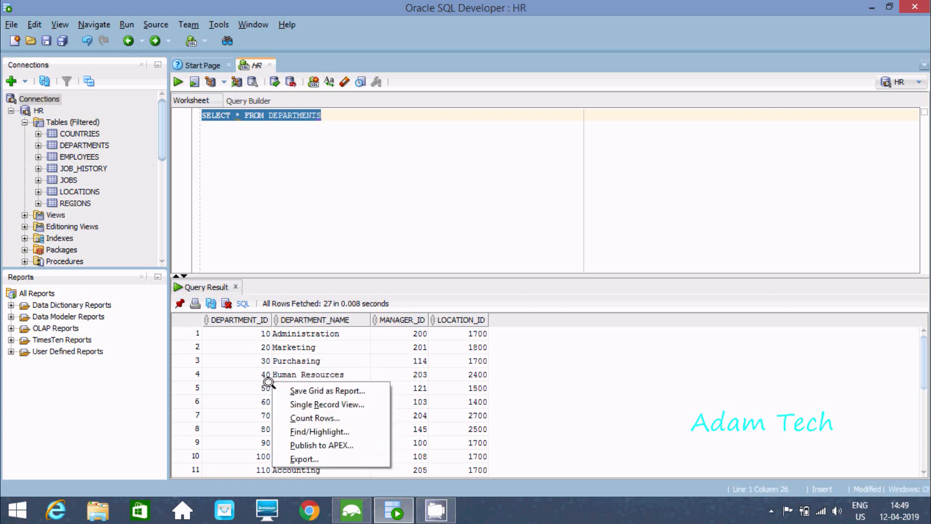
{"action": "left_click", "coordinate": [285, 456]}
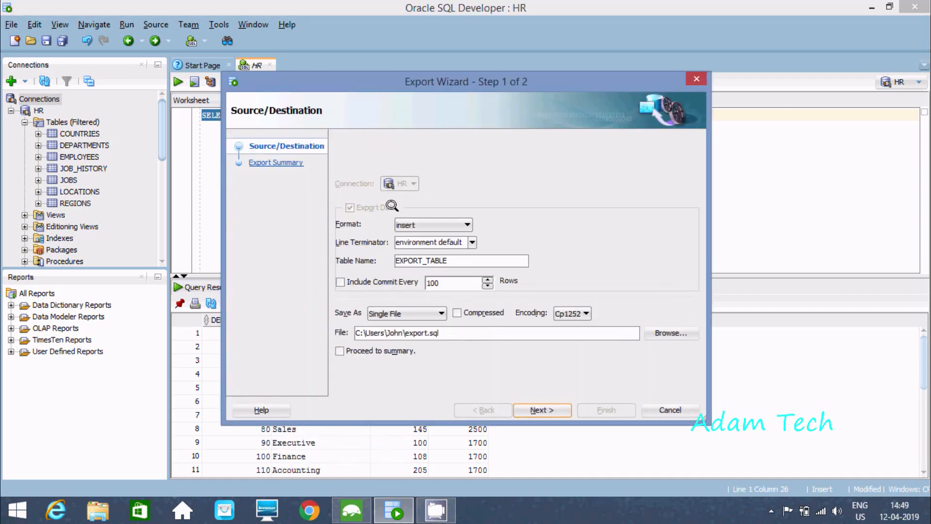
{"action": "left_click", "coordinate": [408, 223]}
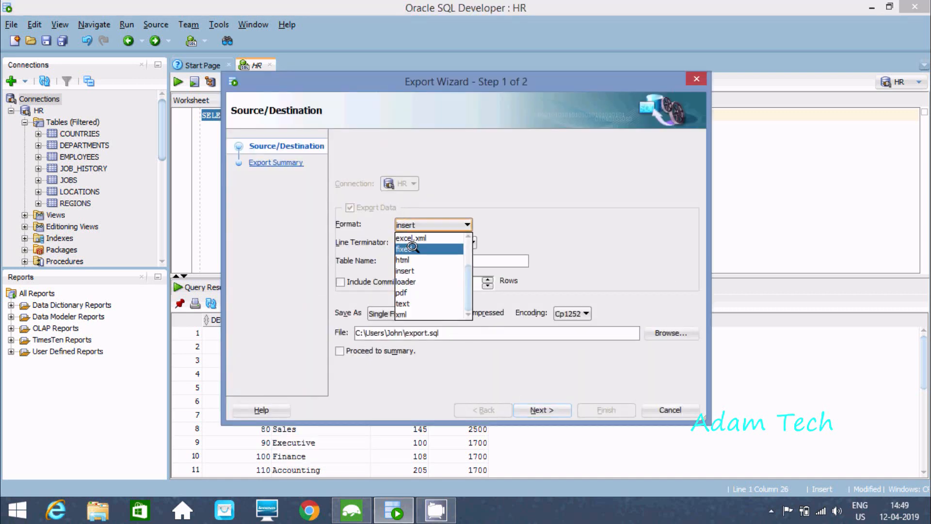
{"action": "left_click_drag", "start_coordinate": [467, 267], "coordinate": [467, 243]}
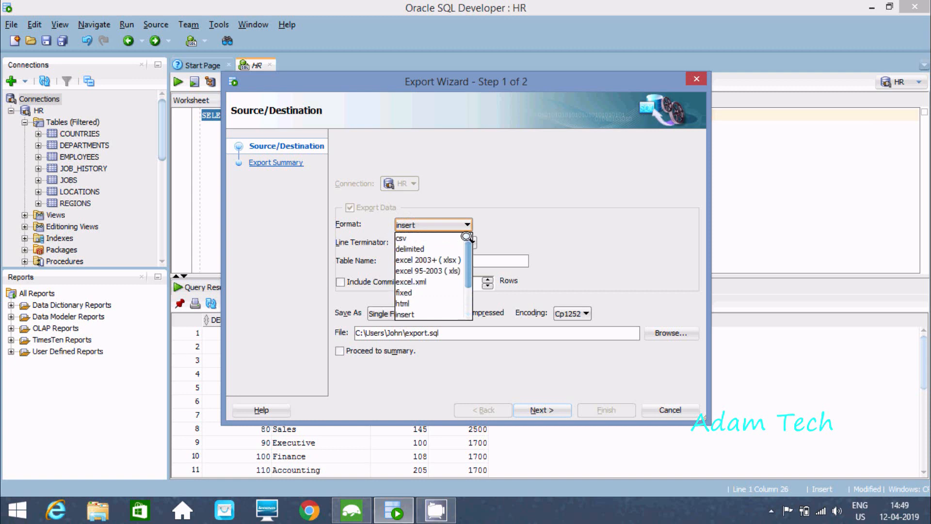
{"action": "left_click", "coordinate": [424, 236]}
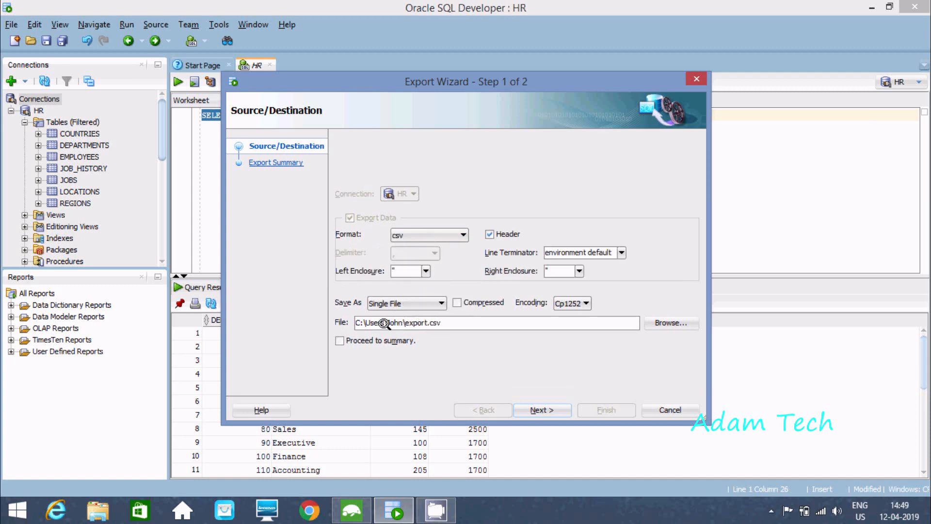
Set the export destination to export.csv on the Desktop and complete the export.
{"action": "left_click", "coordinate": [674, 328]}
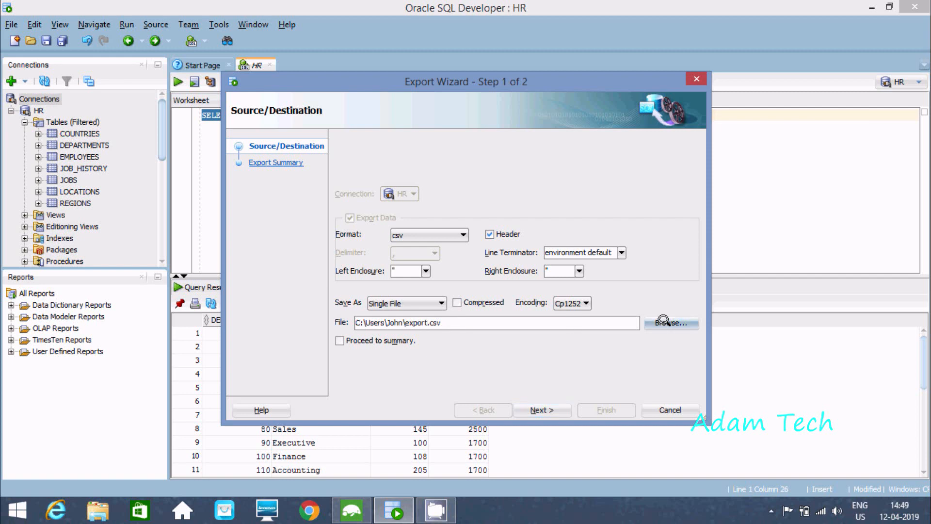
{"action": "left_click", "coordinate": [293, 192]}
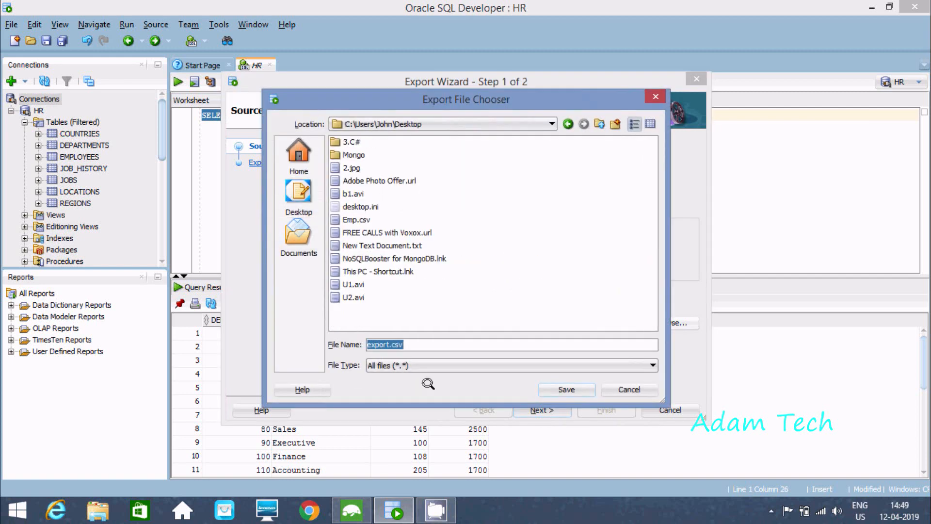
{"action": "left_click", "coordinate": [566, 387]}
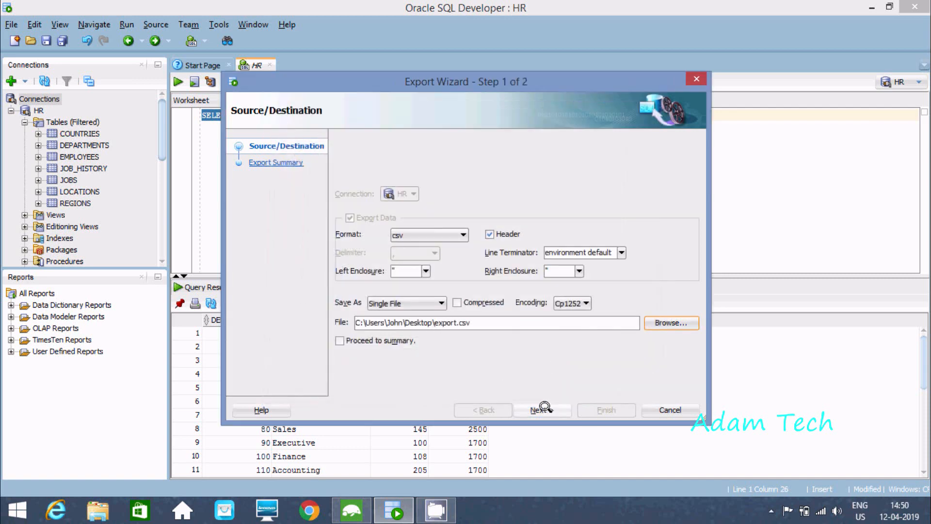
{"action": "left_click", "coordinate": [542, 408]}
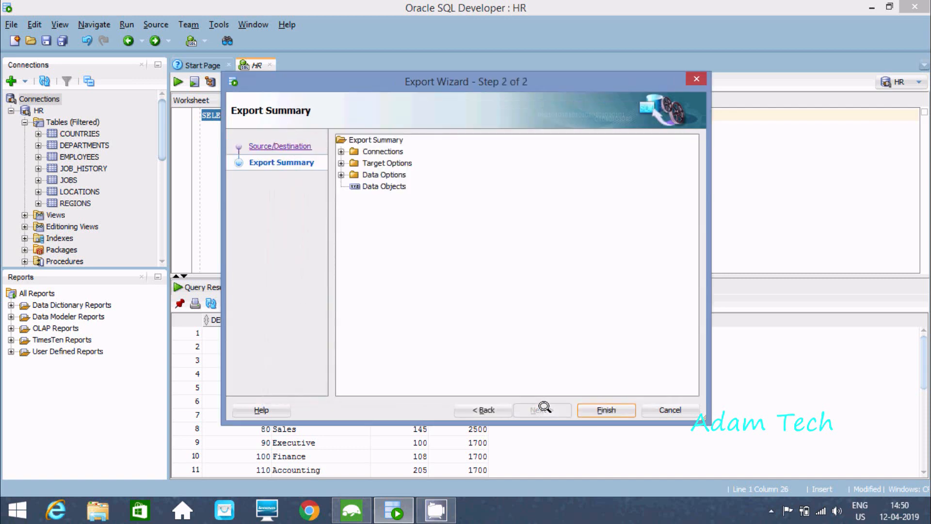
{"action": "left_click", "coordinate": [606, 409]}
Open the export file from the desktop to examine the exported department rows, and close it.
{"action": "left_click", "coordinate": [871, 7]}
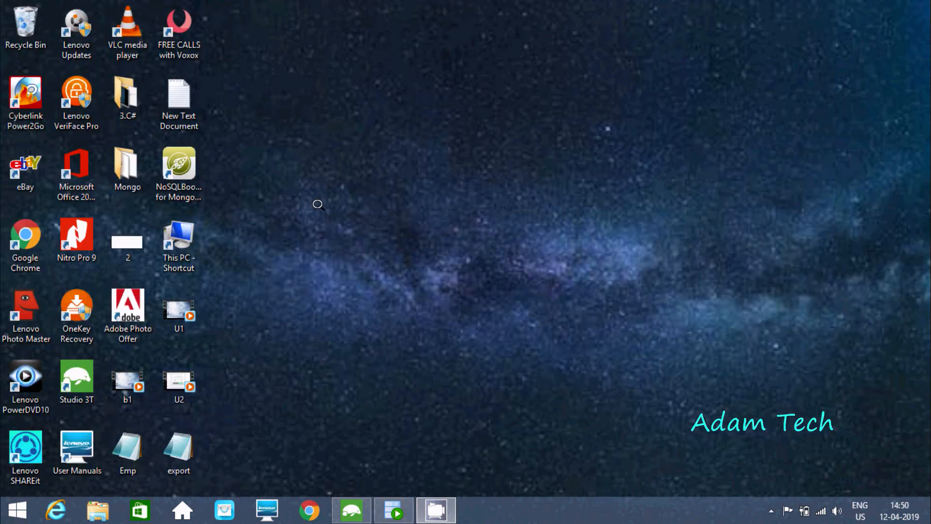
{"action": "double_click", "coordinate": [180, 473]}
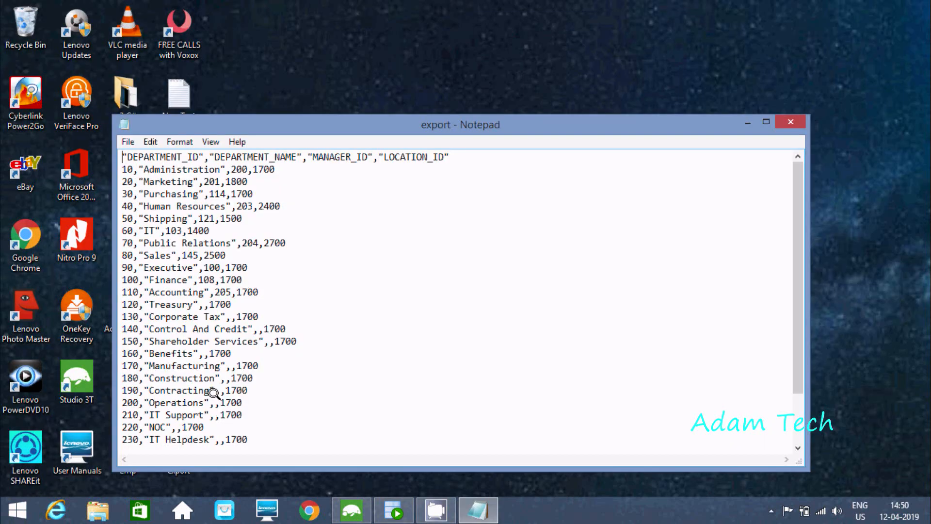
{"action": "left_click", "coordinate": [781, 119]}
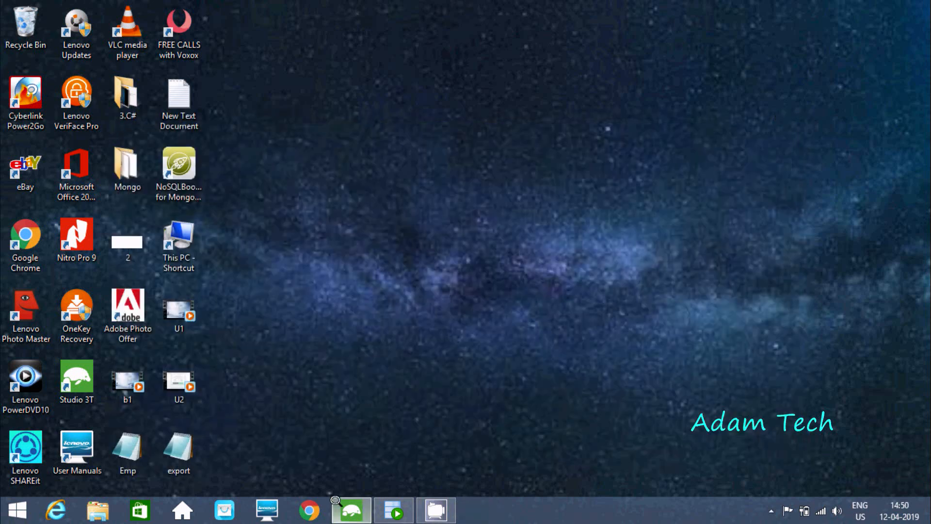
Switch to Studio 3T and start a new import using the CSV format.
{"action": "left_click", "coordinate": [351, 509]}
{"action": "left_click", "coordinate": [325, 43]}
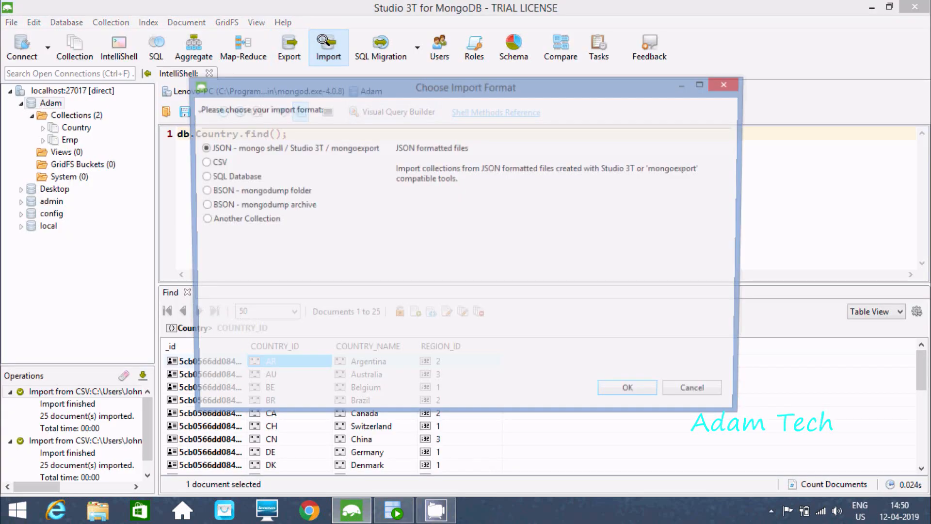
{"action": "left_click", "coordinate": [200, 162]}
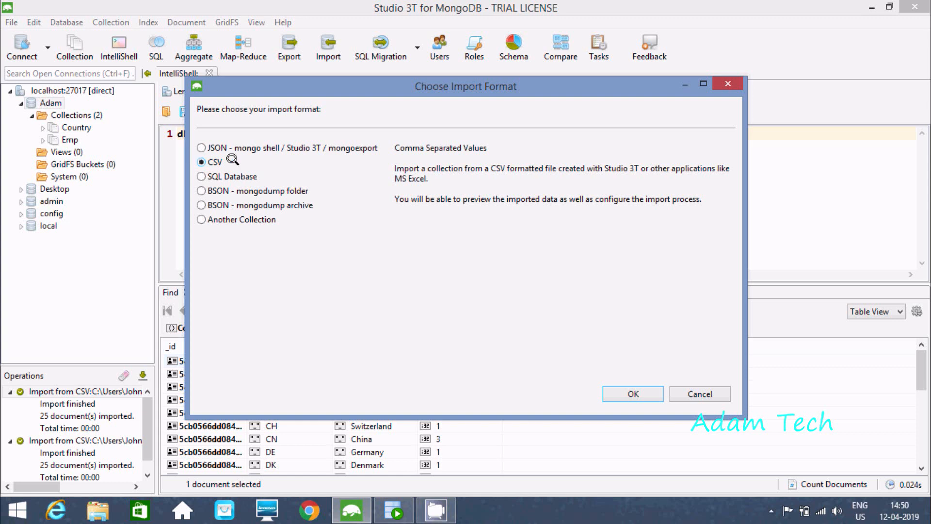
{"action": "left_click", "coordinate": [651, 389]}
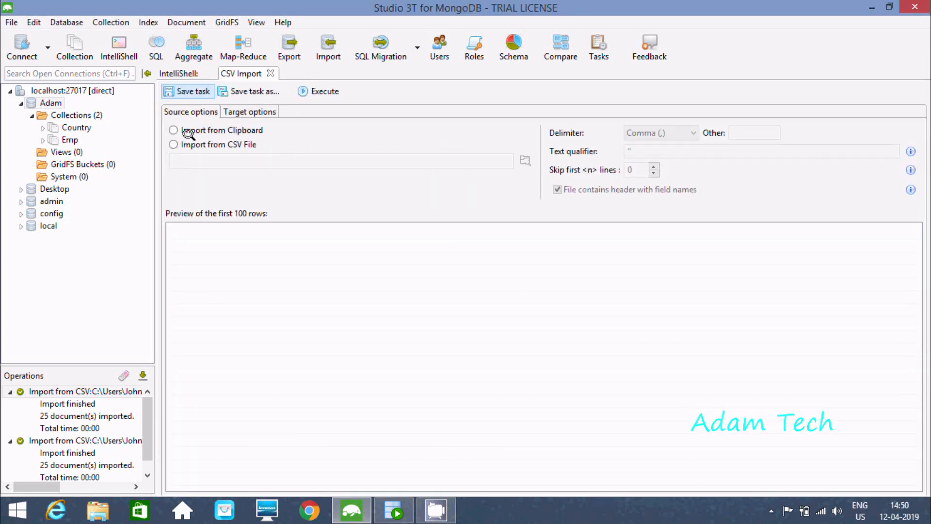
Set the import source to a CSV file and choose export.csv from the Desktop.
{"action": "left_click", "coordinate": [203, 142]}
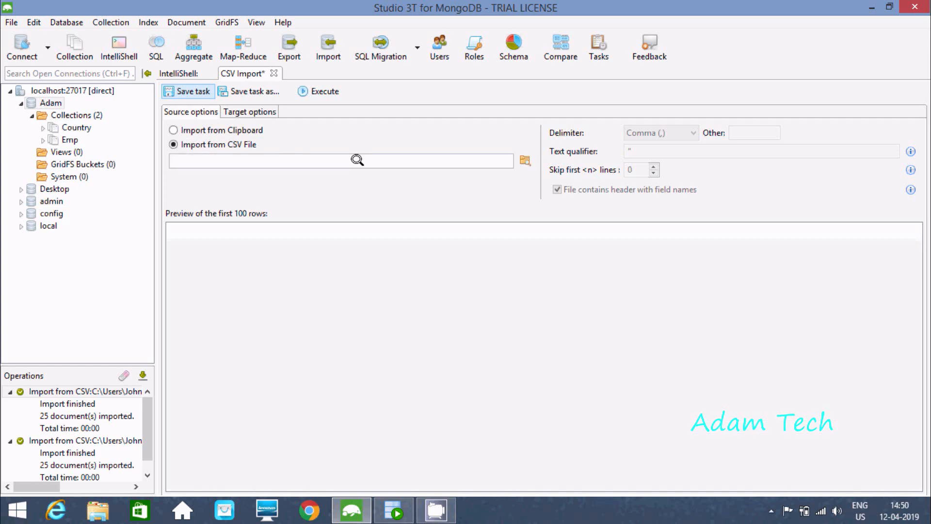
{"action": "left_click", "coordinate": [524, 160]}
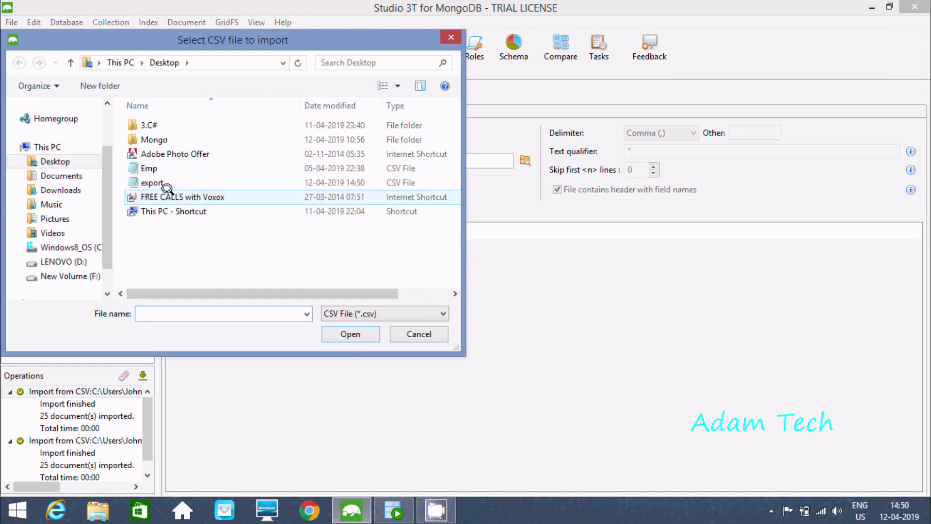
{"action": "left_click", "coordinate": [167, 182]}
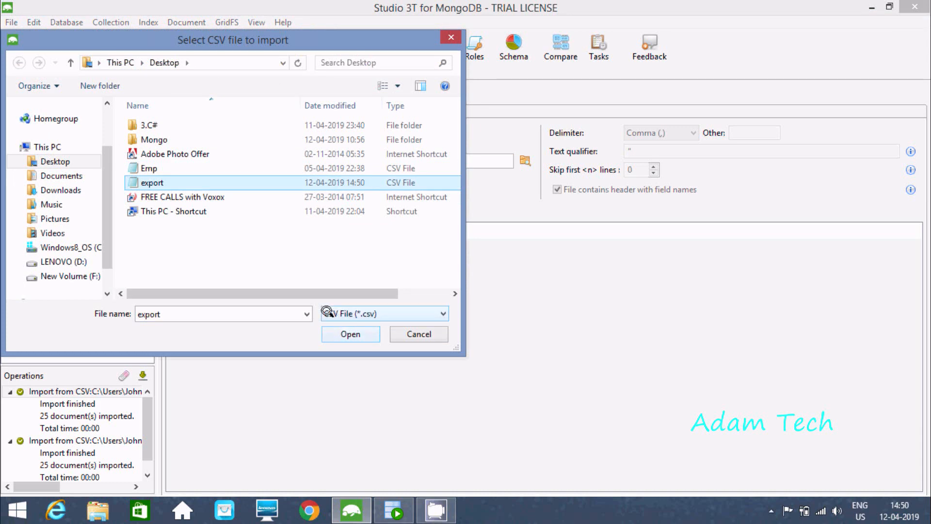
{"action": "left_click", "coordinate": [344, 331]}
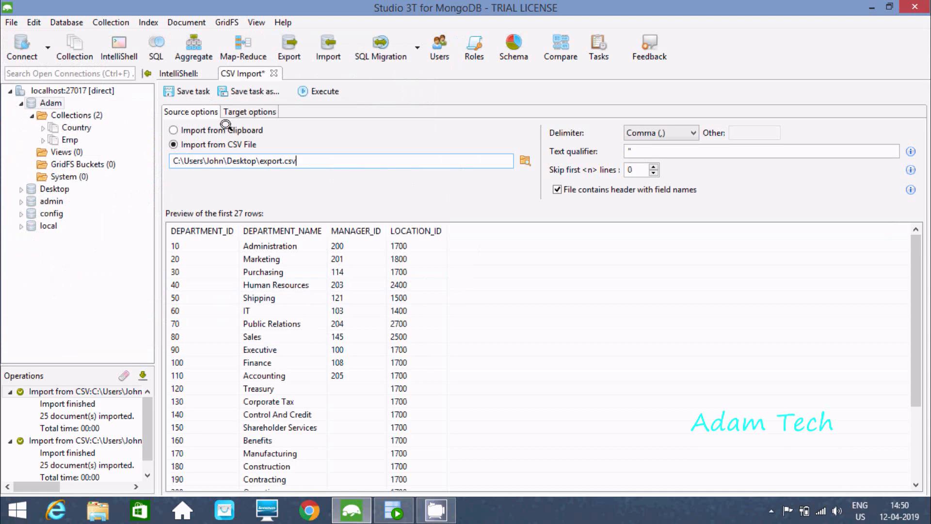
In the target options, name the target collection Departments and execute the import into the Adam database.
{"action": "left_click", "coordinate": [235, 110]}
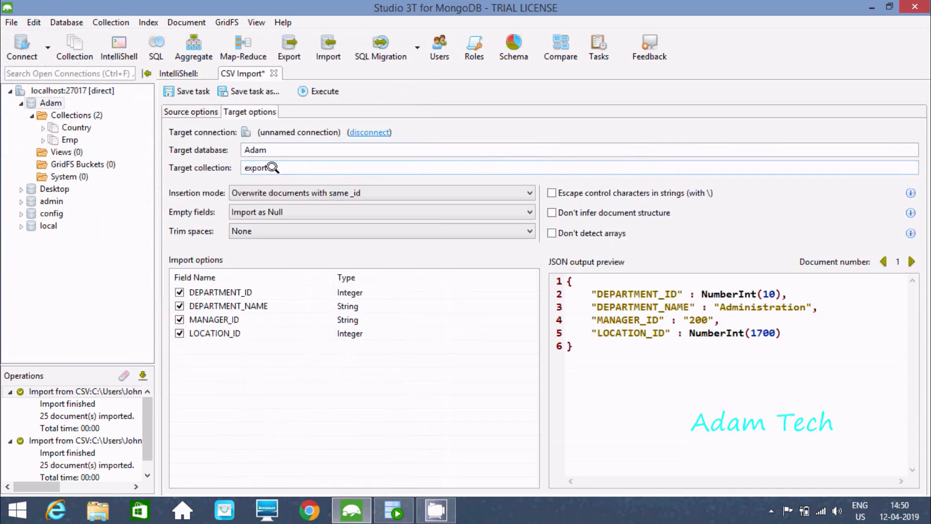
{"action": "left_click", "coordinate": [73, 115]}
{"action": "double_click", "coordinate": [250, 167]}
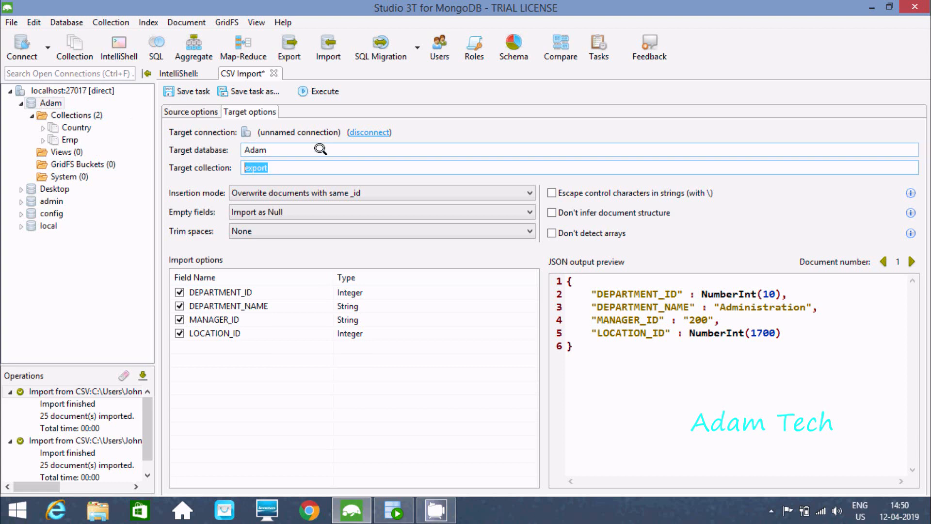
{"action": "type", "text": "Departments"}
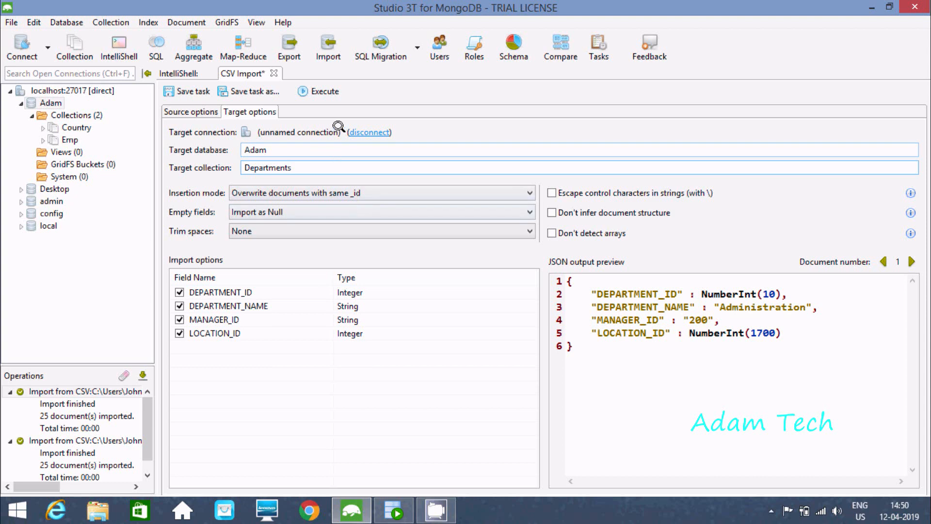
{"action": "left_click", "coordinate": [315, 91]}
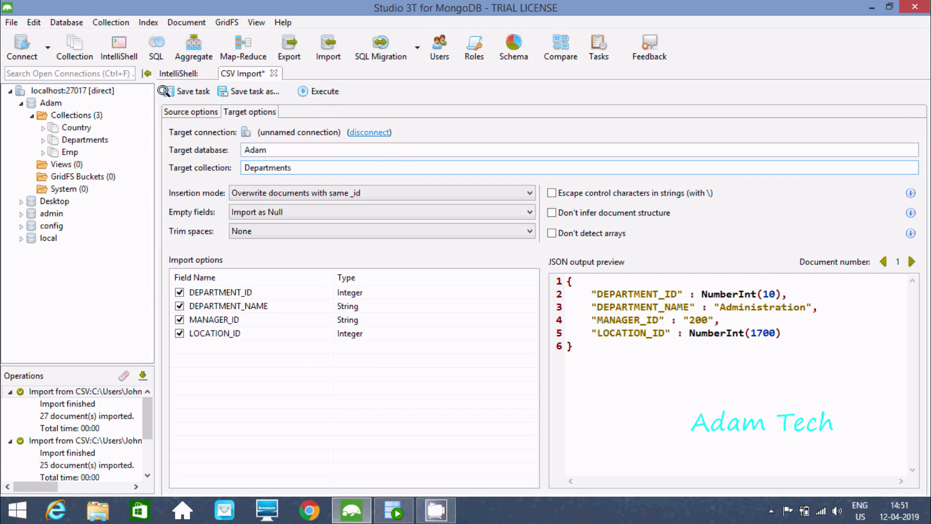
In IntelliShell, add the query db.Departments.find(); on line 3 below the Country query and run only that statement.
{"action": "left_click", "coordinate": [179, 73]}
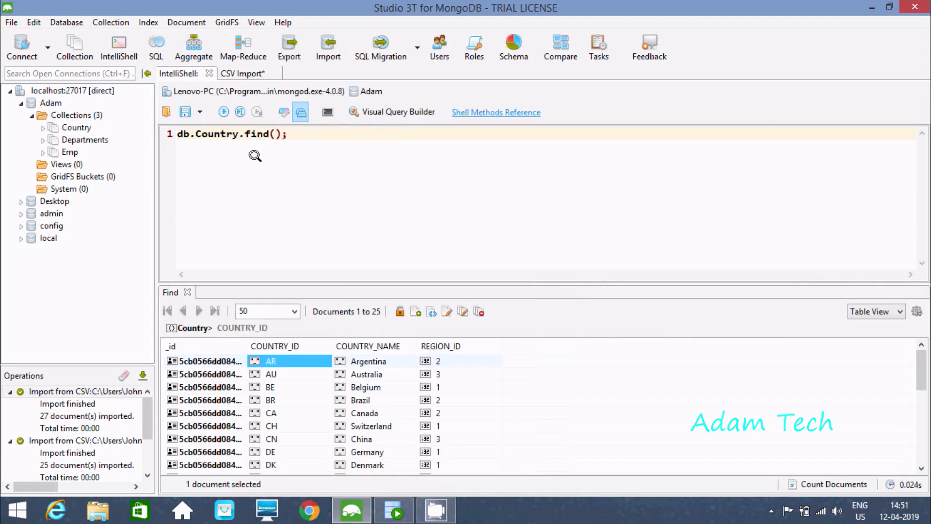
{"action": "left_click", "coordinate": [43, 138]}
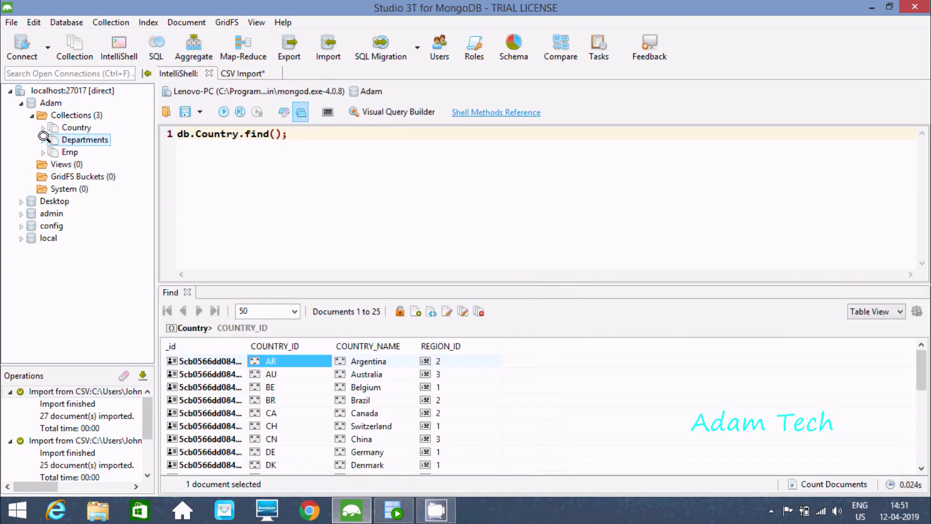
{"action": "left_click", "coordinate": [41, 139]}
{"action": "left_click", "coordinate": [42, 139]}
{"action": "left_click", "coordinate": [302, 135]}
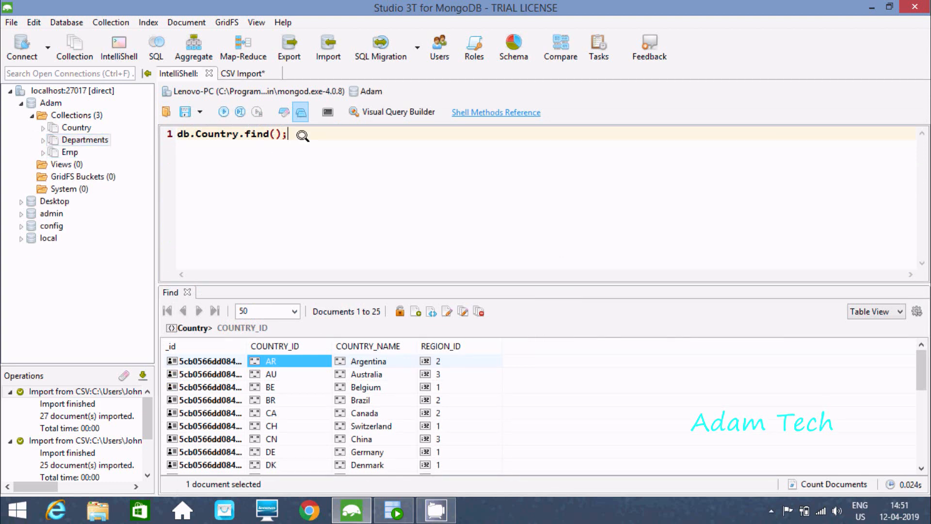
{"action": "key", "text": "Return"}
{"action": "key", "text": "Return"}
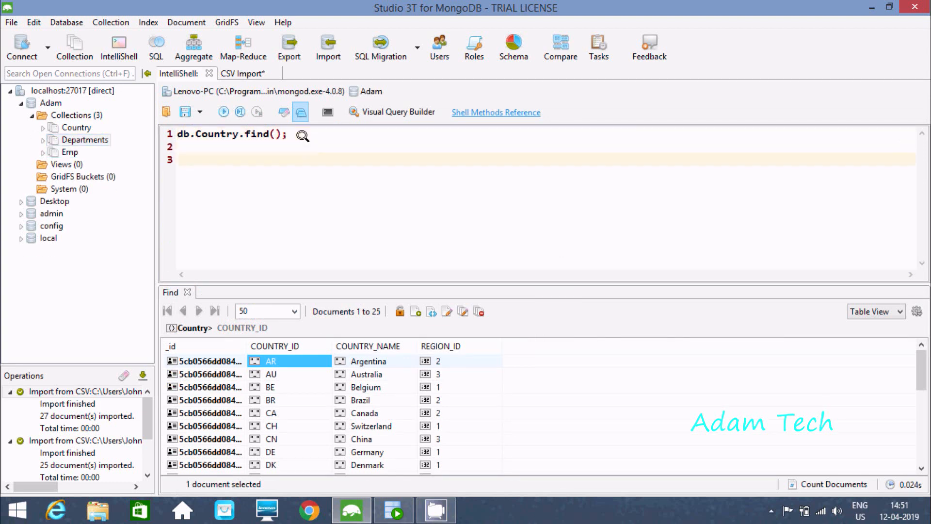
{"action": "type", "text": "db."}
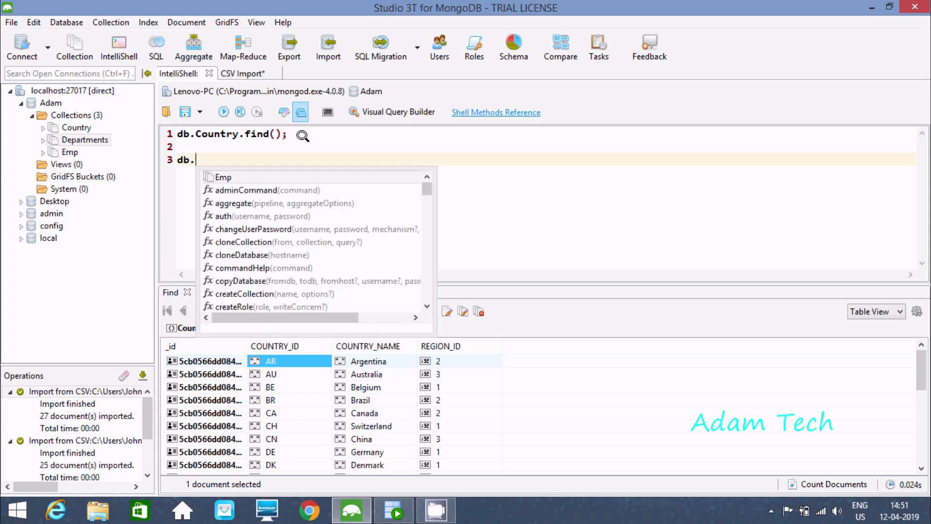
{"action": "type", "text": "De"}
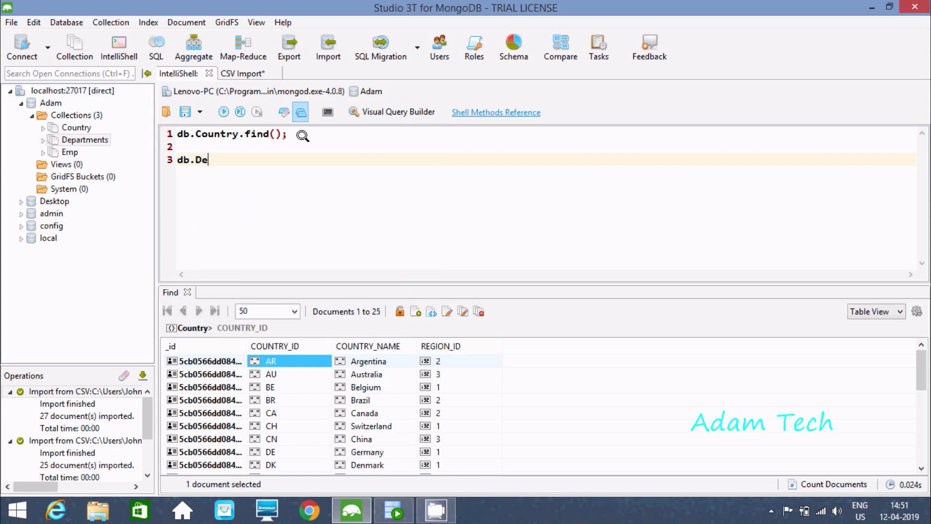
{"action": "type", "text": "partments.find("}
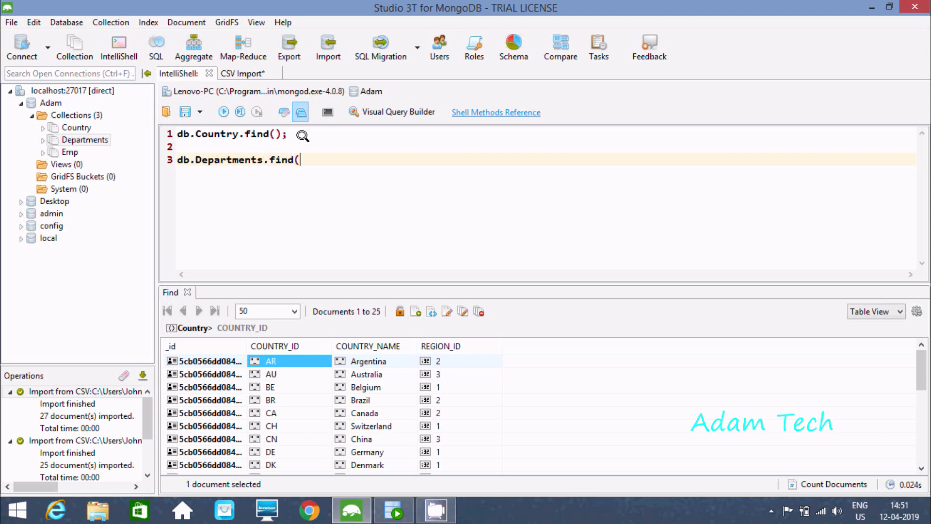
{"action": "type", "text": ");"}
{"action": "left_click_drag", "start_coordinate": [313, 159], "coordinate": [167, 158]}
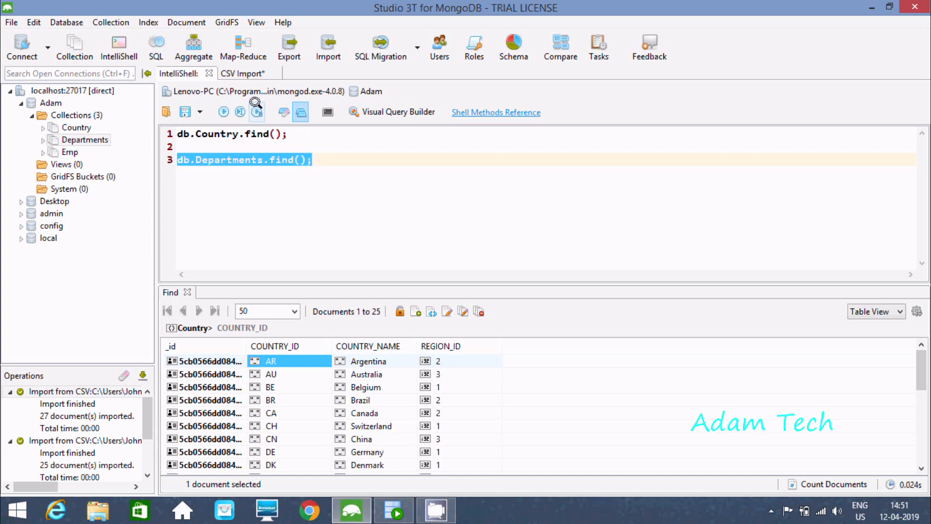
{"action": "left_click", "coordinate": [256, 111]}
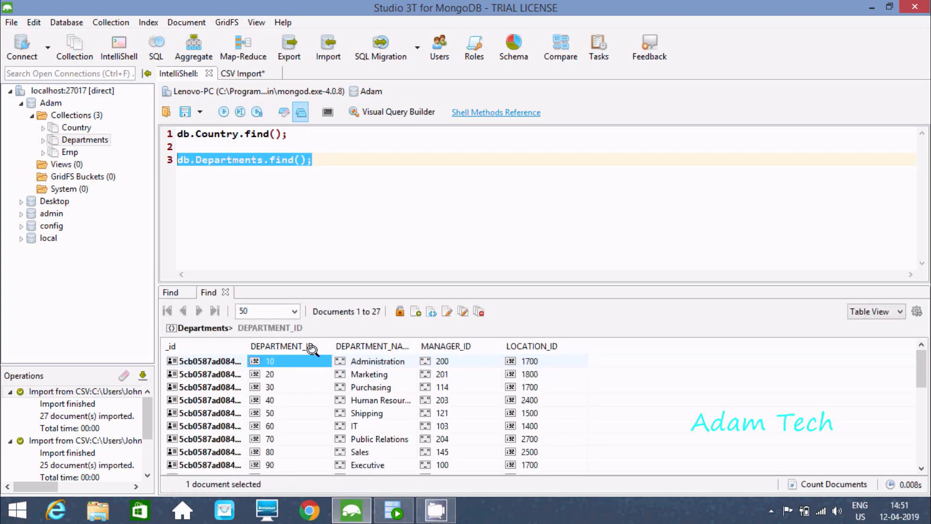
Switch to SQL Developer, place its window over Studio 3T to compare the DEPARTMENTS rows with the imported documents, and return to Studio 3T.
{"action": "left_click", "coordinate": [394, 509]}
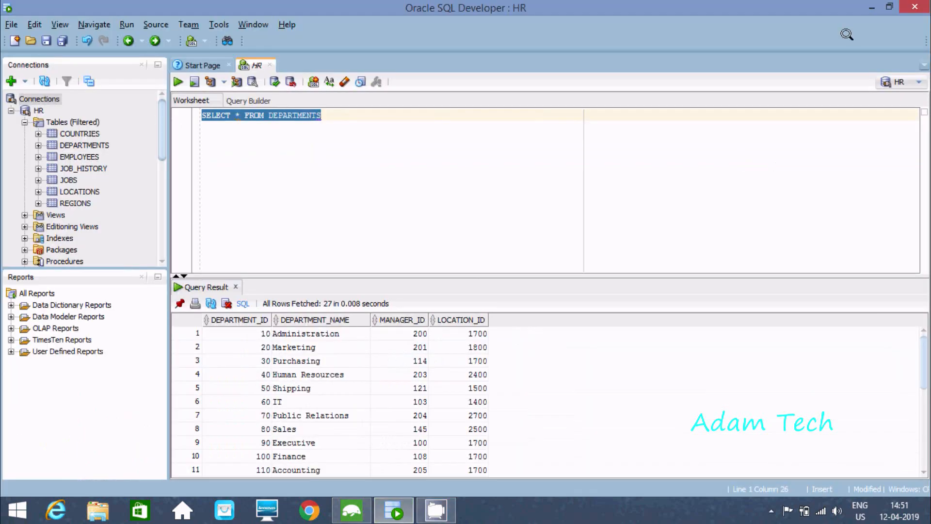
{"action": "left_click", "coordinate": [889, 7]}
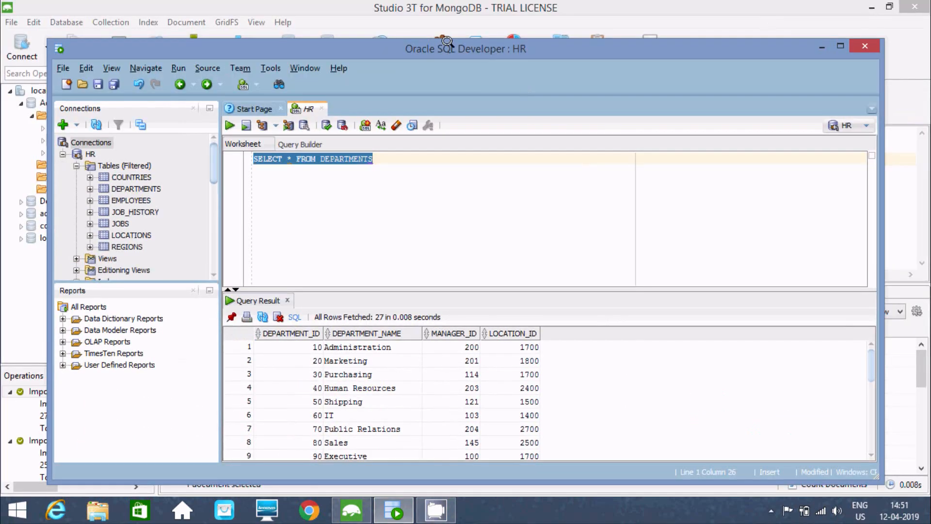
{"action": "left_click_drag", "start_coordinate": [447, 41], "coordinate": [891, 74]}
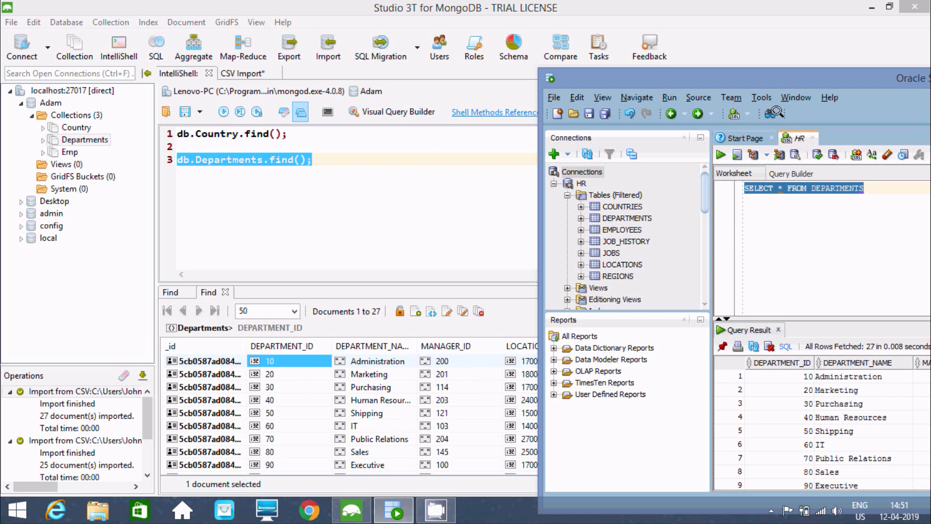
{"action": "left_click_drag", "start_coordinate": [756, 77], "coordinate": [456, 68]}
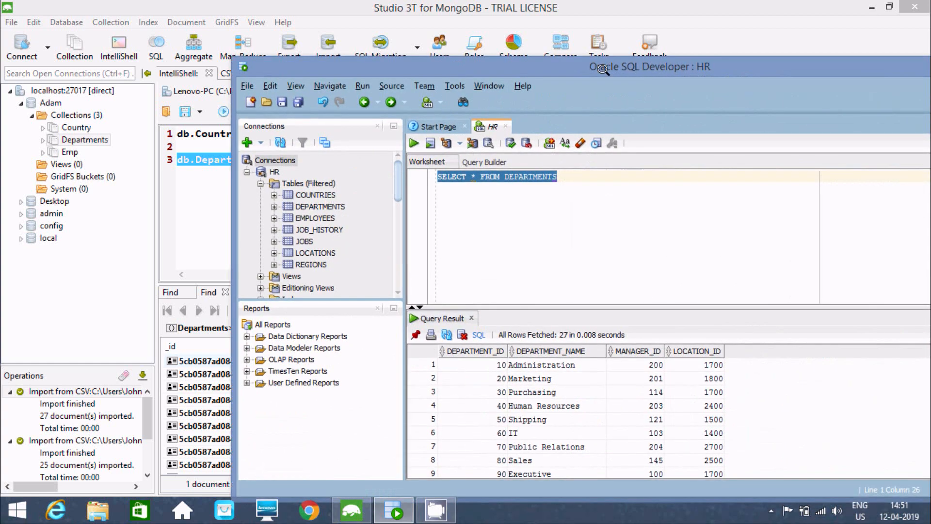
{"action": "left_click_drag", "start_coordinate": [604, 62], "coordinate": [451, 71]}
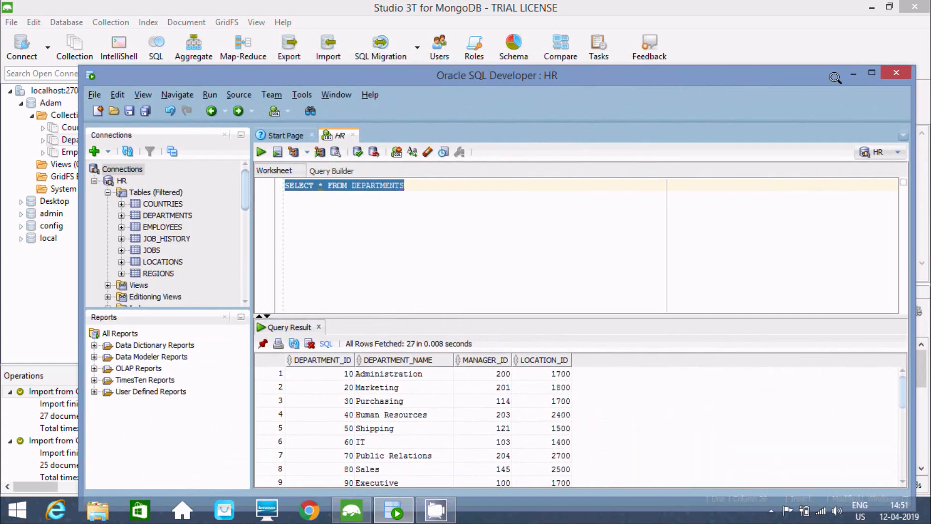
{"action": "left_click", "coordinate": [856, 74]}
{"action": "left_click", "coordinate": [432, 183]}
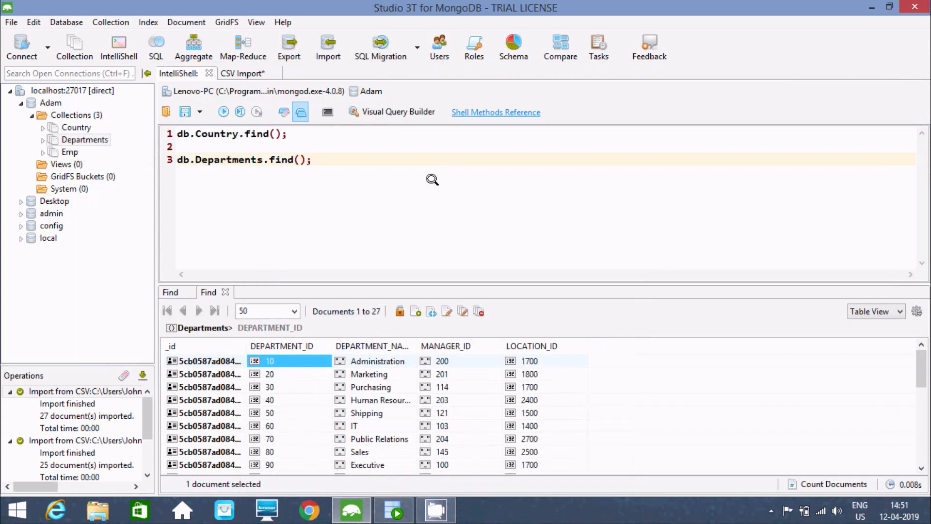